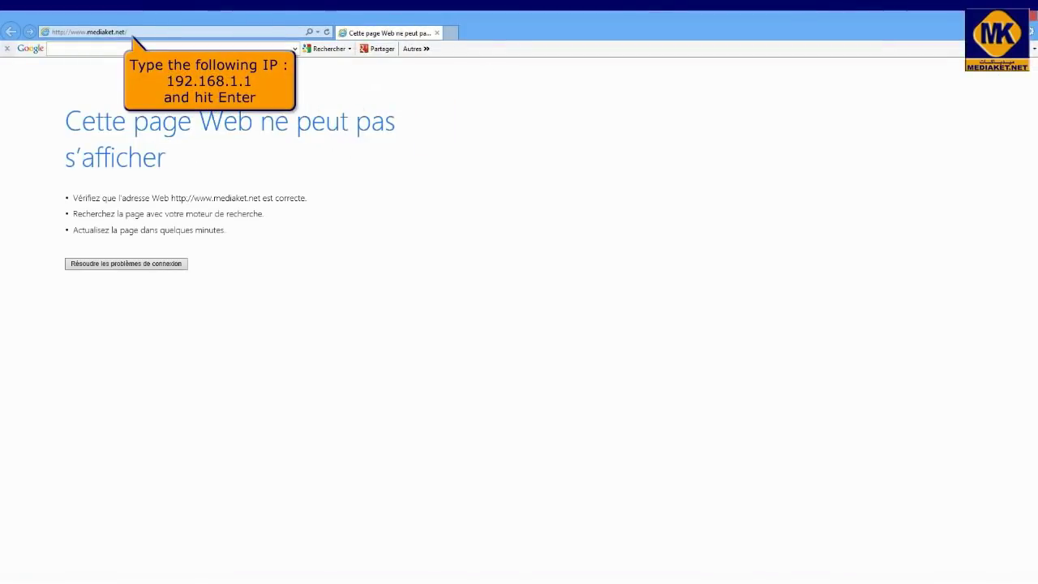
- Log in to the router's admin pages at 192.168.1.1 with the admin password
{"action": "left_click", "coordinate": [134, 32]}
{"action": "key", "text": "Return"}
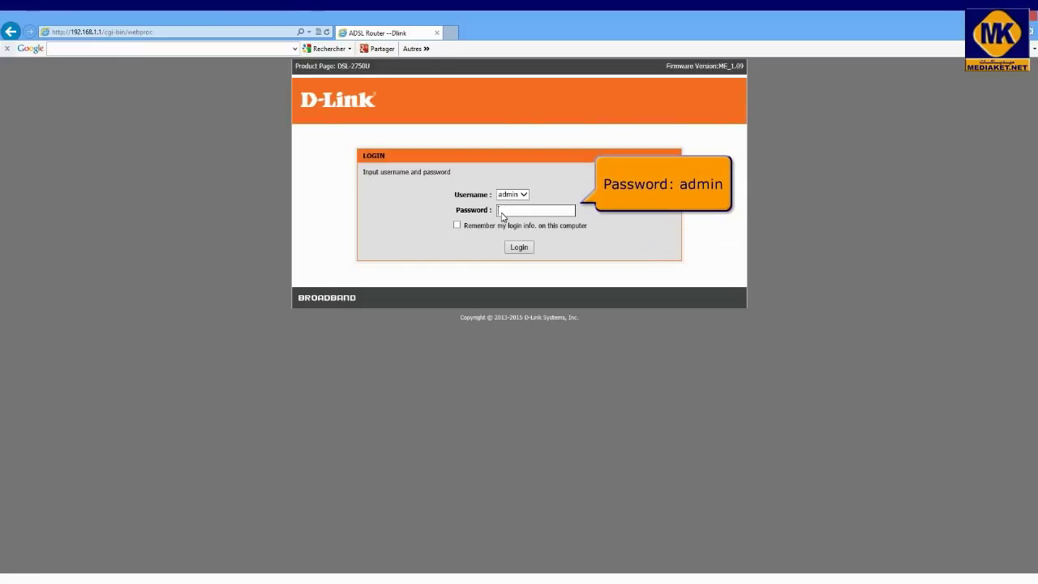
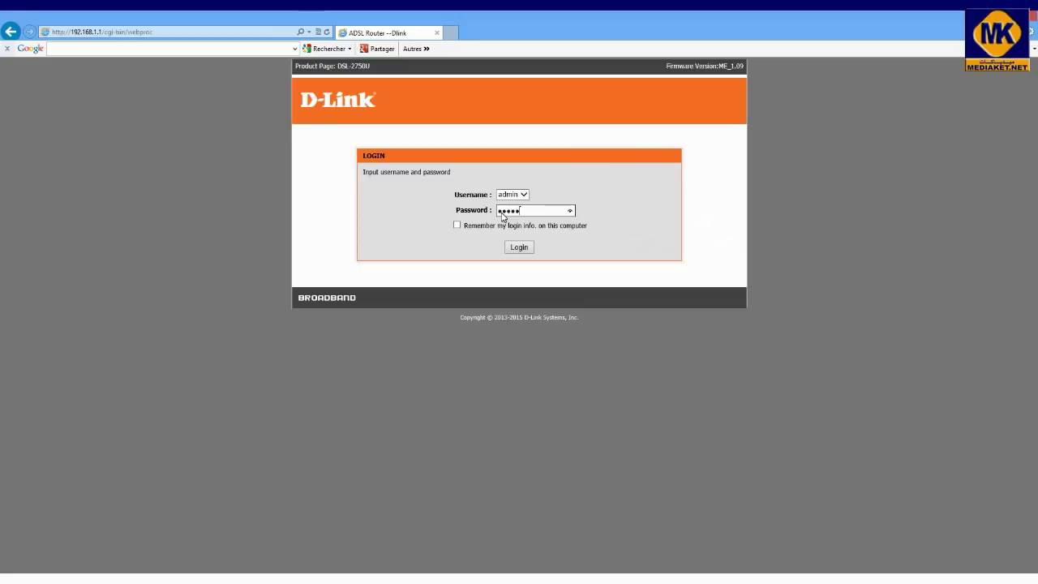
{"action": "left_click", "coordinate": [519, 250]}
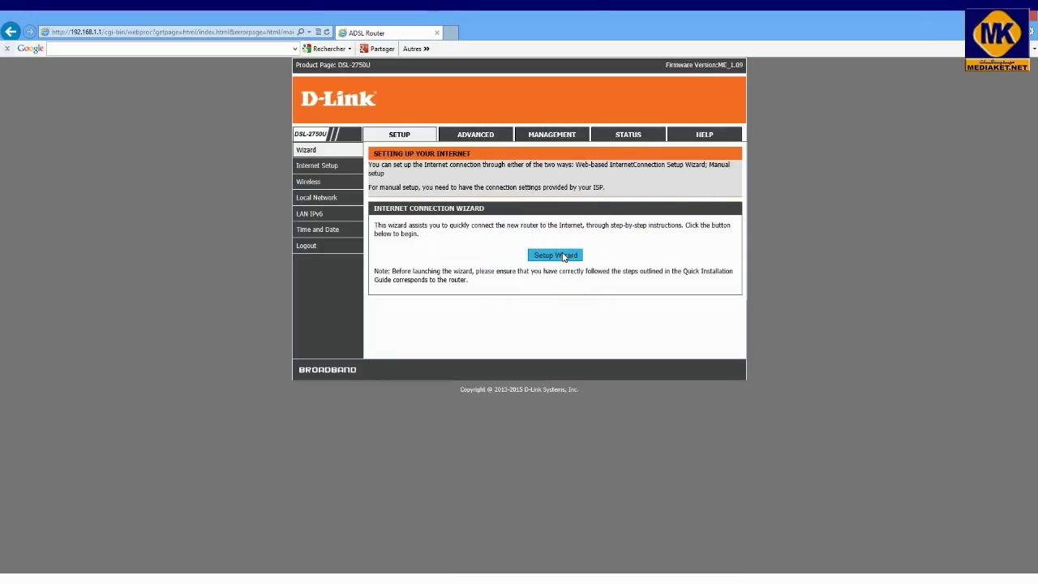
- Launch the setup wizard, enable automatic Internet time sync and choose the (GMT+01:00) Amsterdam time zone
{"action": "left_click", "coordinate": [564, 256]}
{"action": "left_click", "coordinate": [501, 237]}
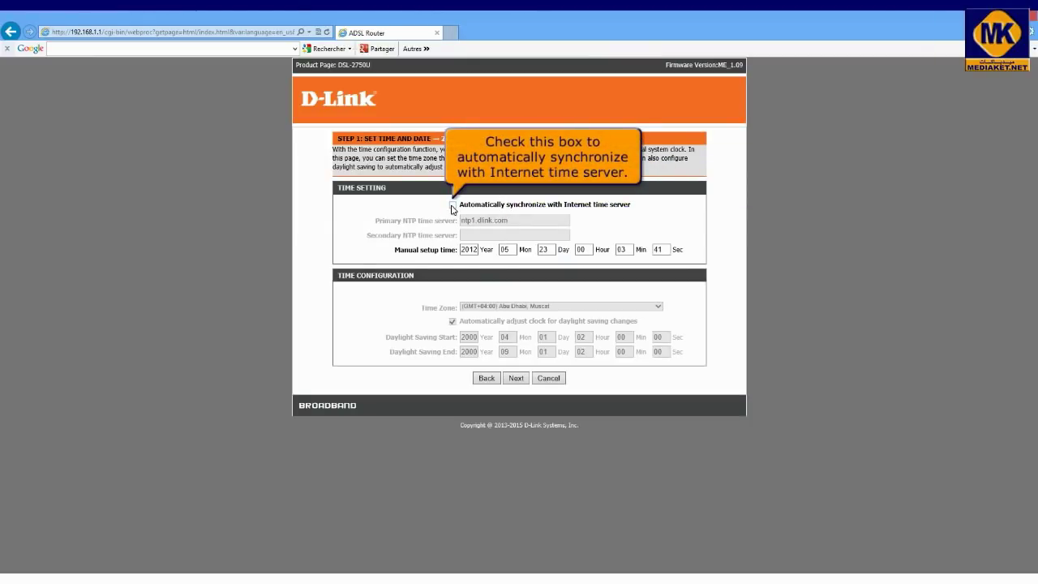
{"action": "left_click", "coordinate": [452, 206]}
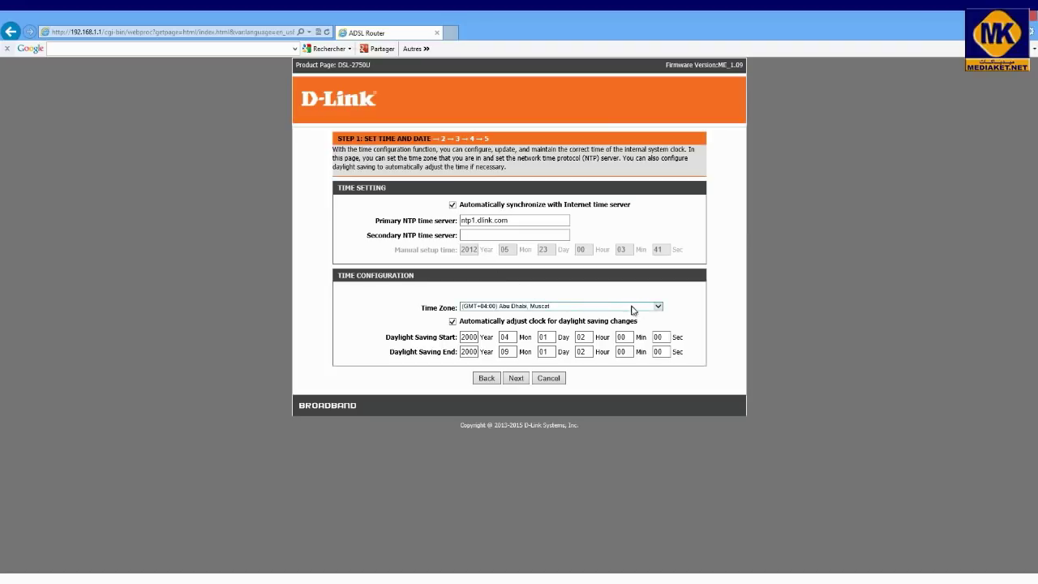
{"action": "left_click", "coordinate": [655, 307]}
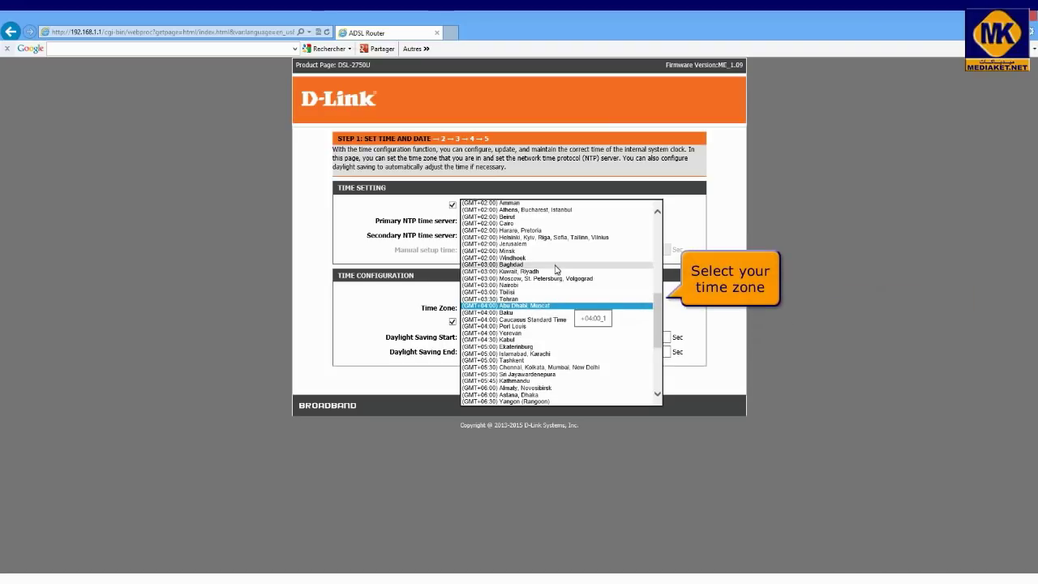
{"action": "scroll", "coordinate": [652, 306], "scroll_direction": "up", "scroll_amount": 3}
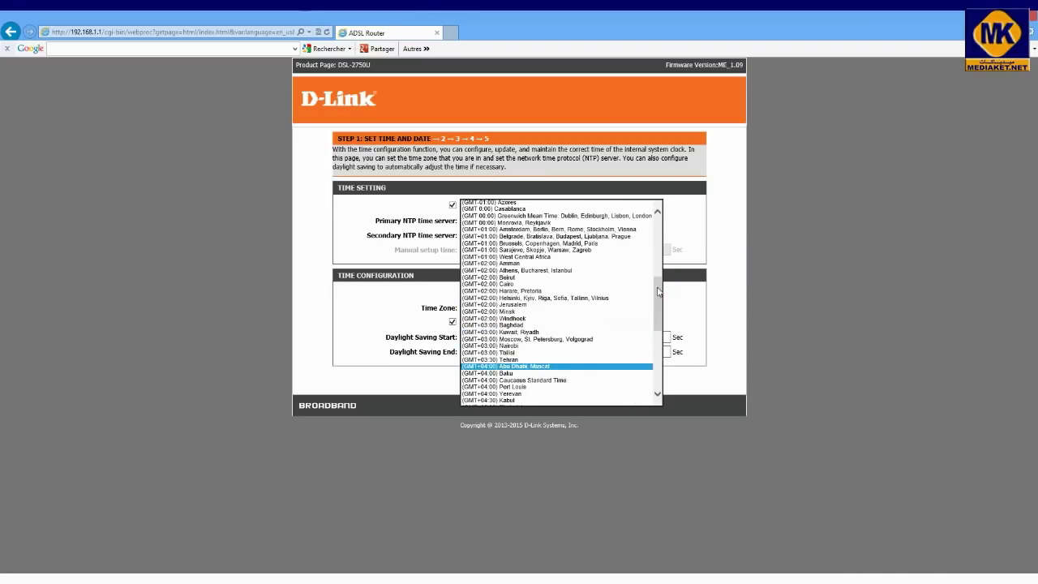
{"action": "left_click", "coordinate": [552, 230]}
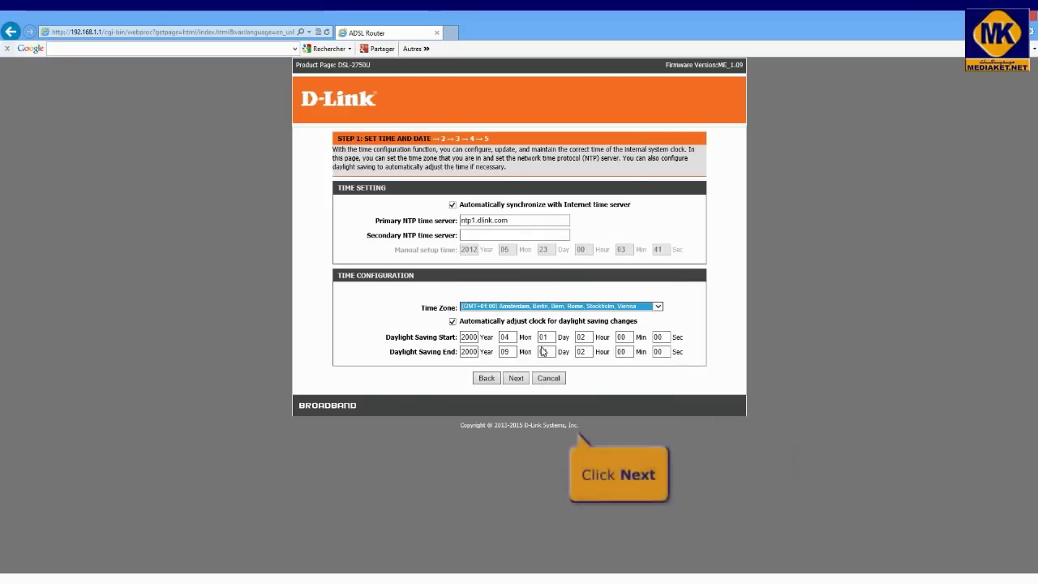
- Set the DSL connection to PPPoE with LLC encapsulation, VPI 0 and VCI 38
{"action": "left_click", "coordinate": [515, 379]}
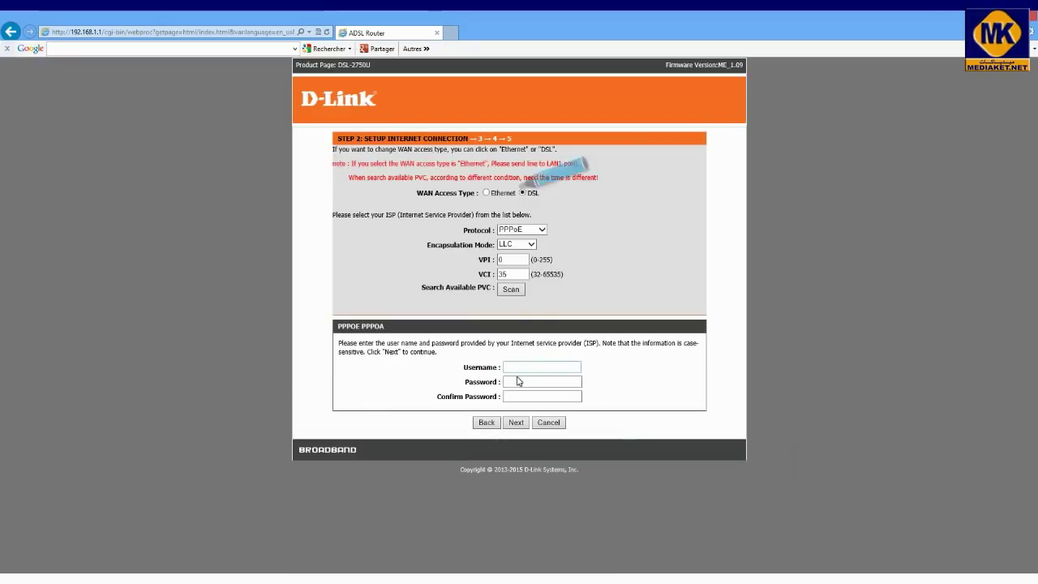
{"action": "key", "text": "alt+Down"}
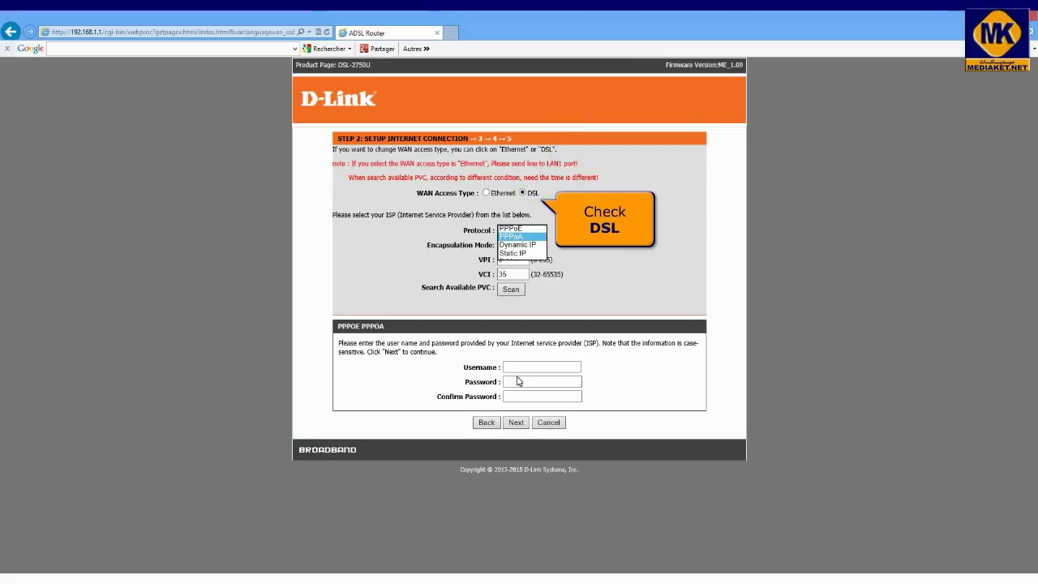
{"action": "key", "text": "Down"}
{"action": "left_click", "coordinate": [525, 228]}
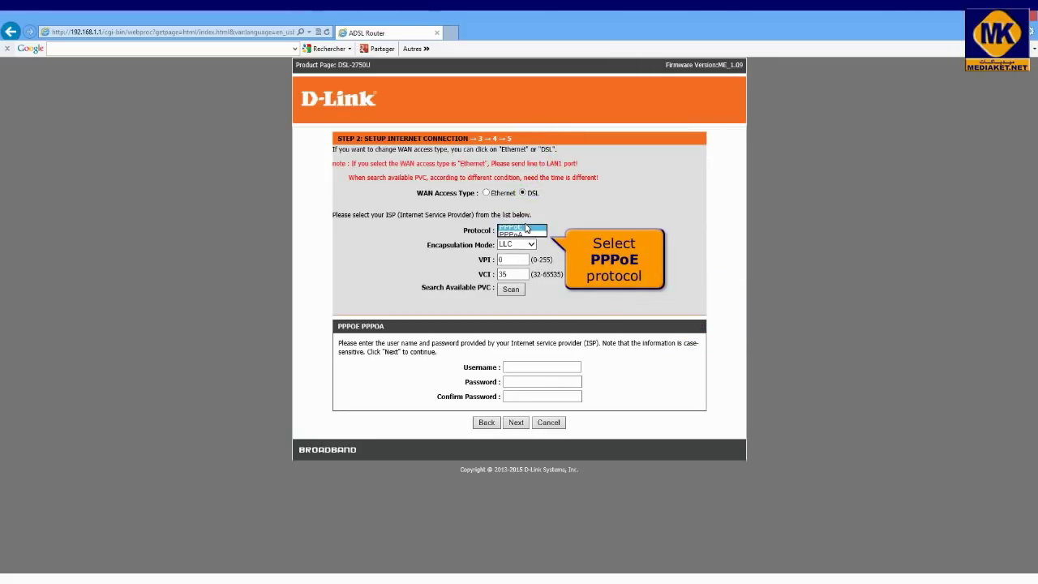
{"action": "left_click", "coordinate": [526, 228]}
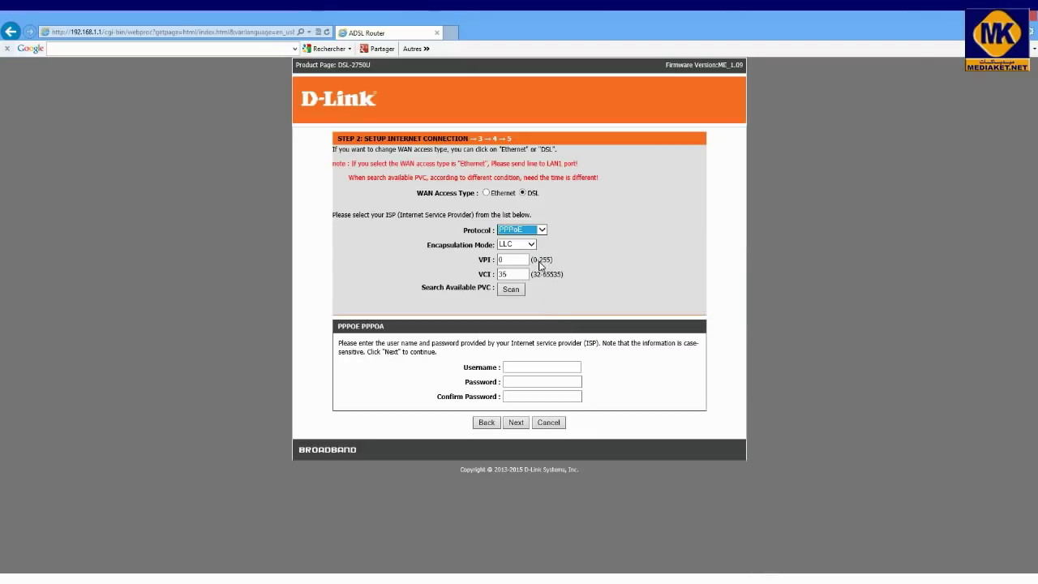
{"action": "left_click", "coordinate": [513, 260]}
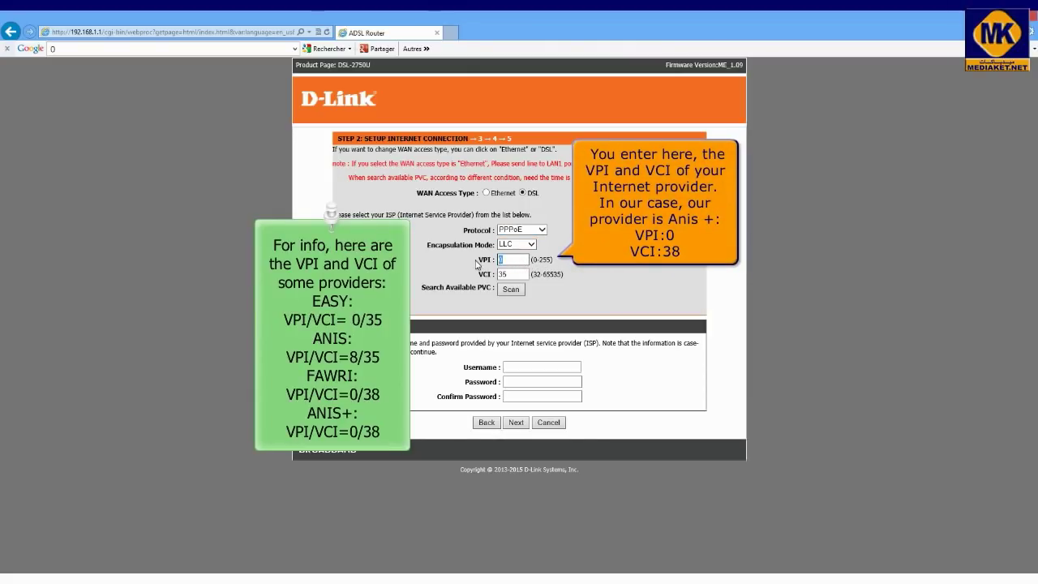
{"action": "left_click", "coordinate": [514, 274]}
{"action": "type", "text": "3"}
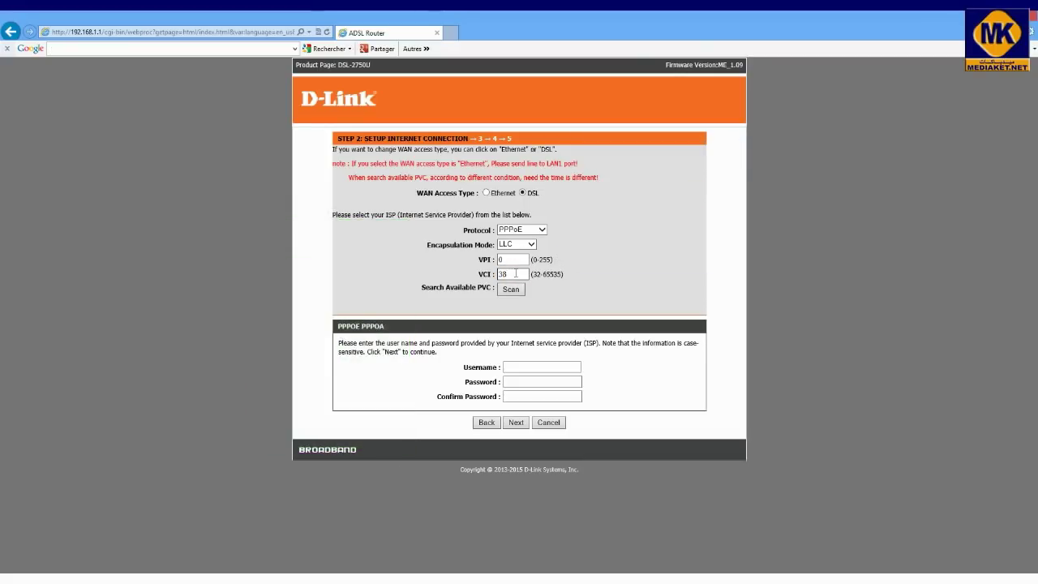
- Enter the ISP username and password, confirm the password, and continue to wireless setup
{"action": "left_click", "coordinate": [530, 368]}
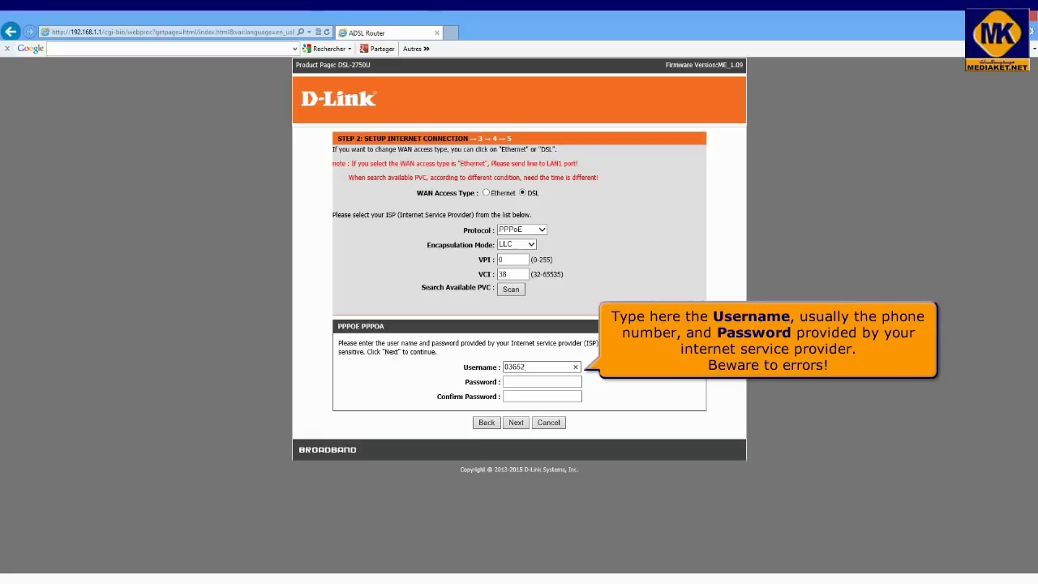
{"action": "left_click", "coordinate": [543, 381]}
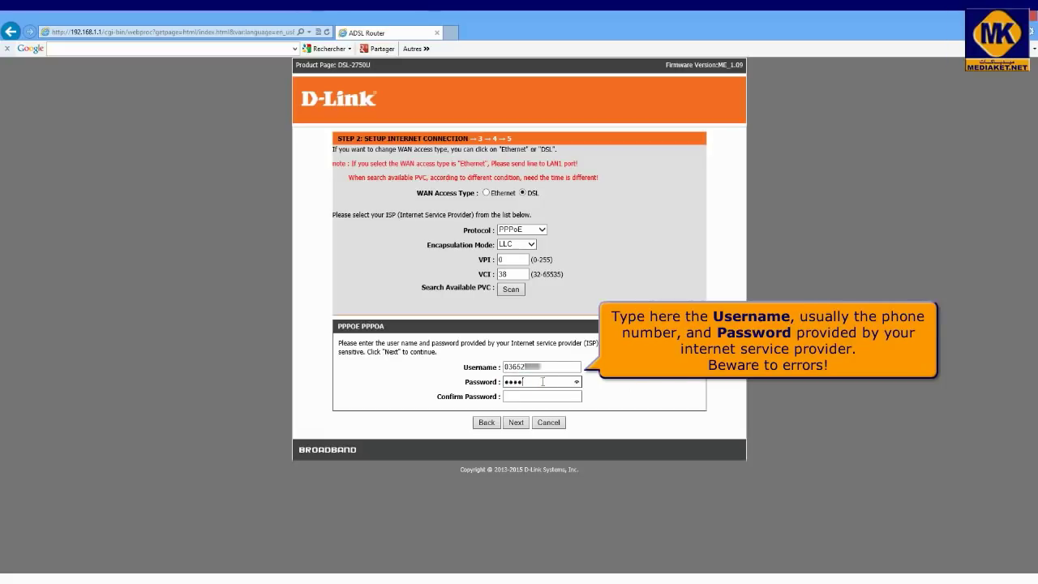
{"action": "left_click", "coordinate": [550, 396]}
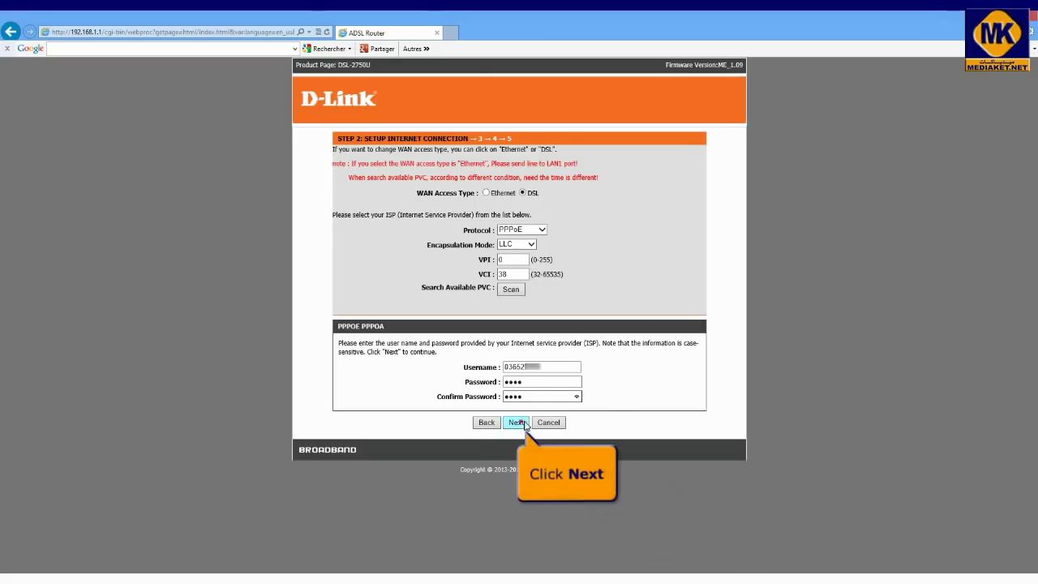
{"action": "left_click", "coordinate": [517, 423]}
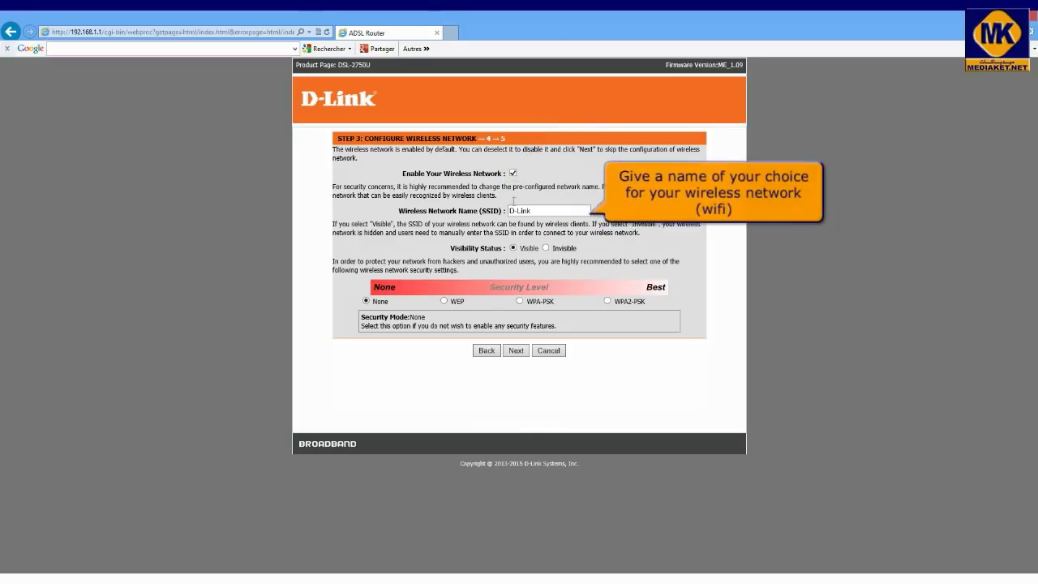
- Rename the wireless network to mediaket, select WPA2-PSK security and replace the pre-shared key
{"action": "triple_click", "coordinate": [537, 211]}
{"action": "type", "text": "mediaket"}
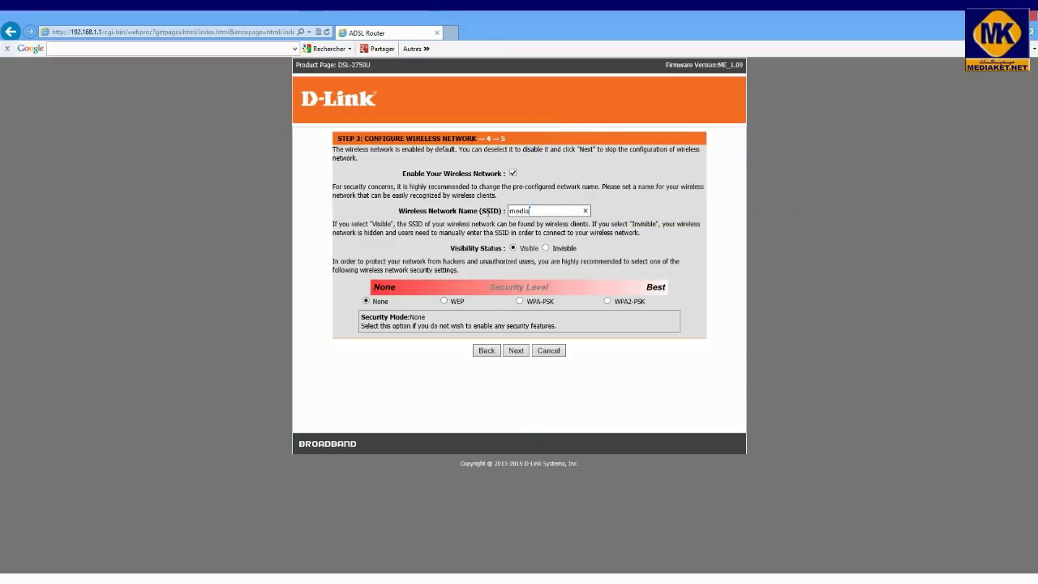
{"action": "left_click", "coordinate": [609, 302]}
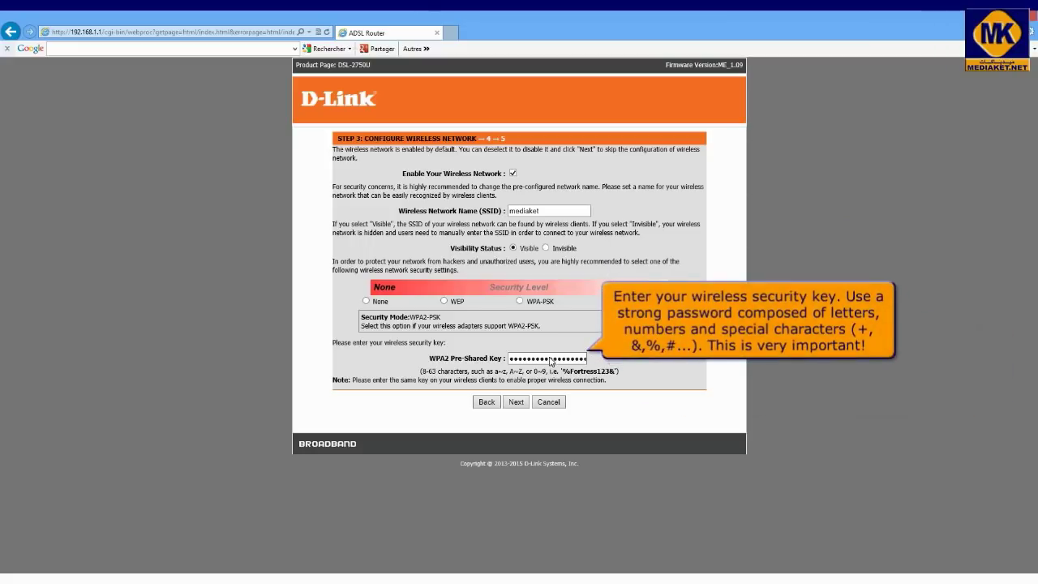
{"action": "double_click", "coordinate": [513, 358]}
{"action": "key", "text": "BackSpace"}
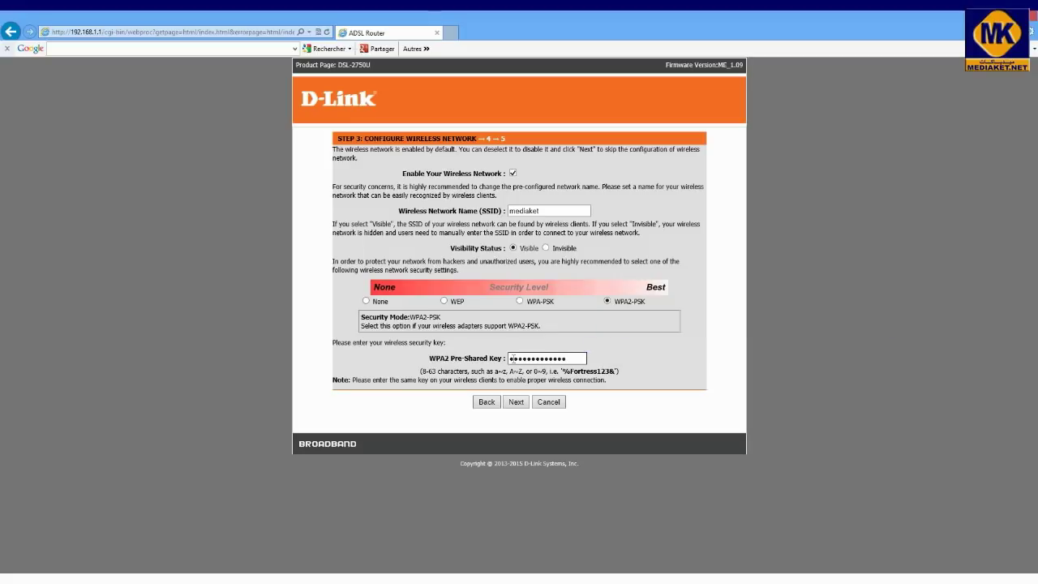
- Enter the current admin password and a new admin password twice, then continue to the summary
{"action": "left_click", "coordinate": [517, 402]}
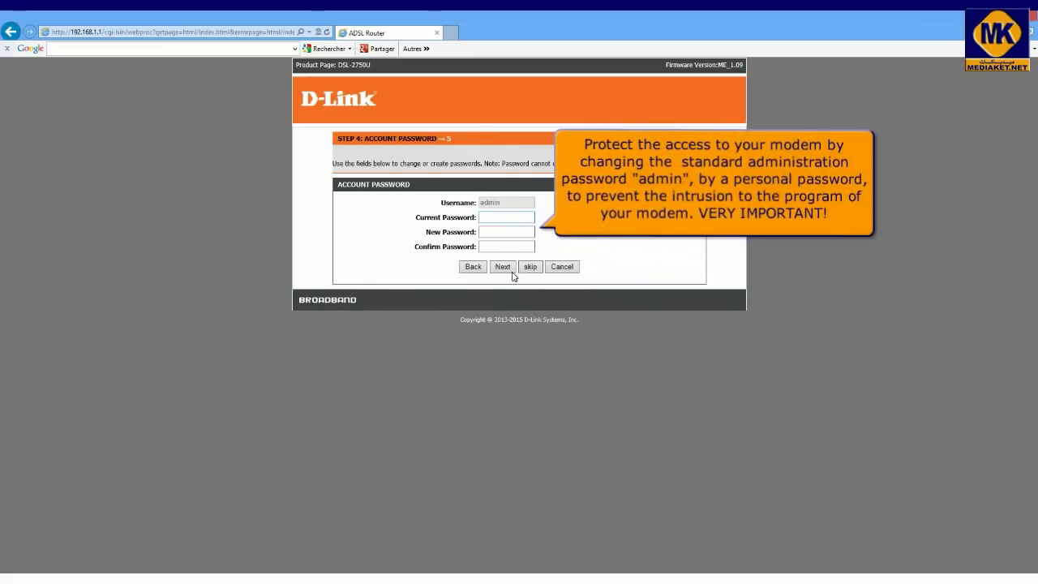
{"action": "left_click", "coordinate": [501, 218]}
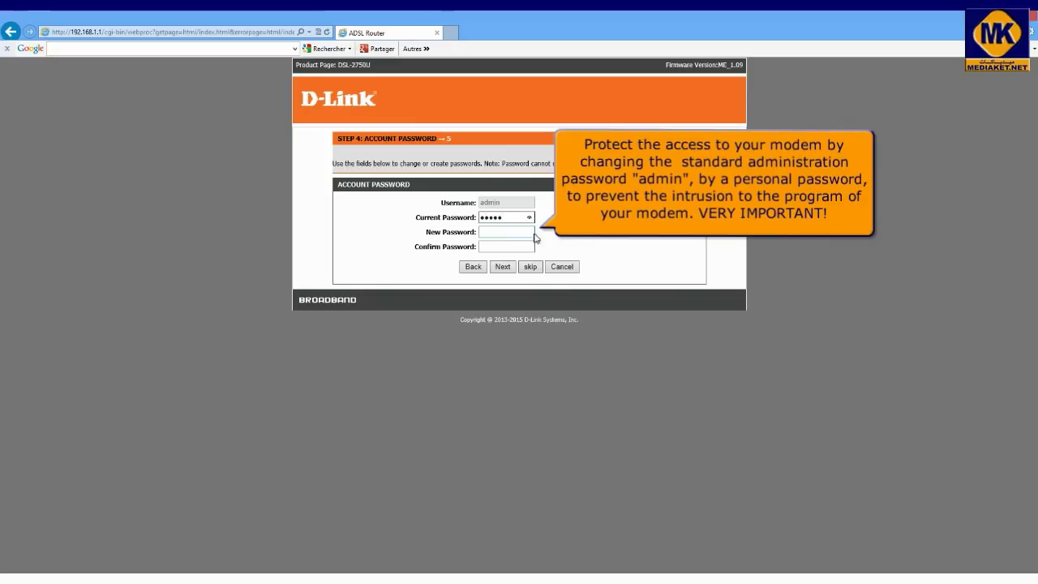
{"action": "left_click", "coordinate": [508, 234]}
{"action": "type", "text": "••"}
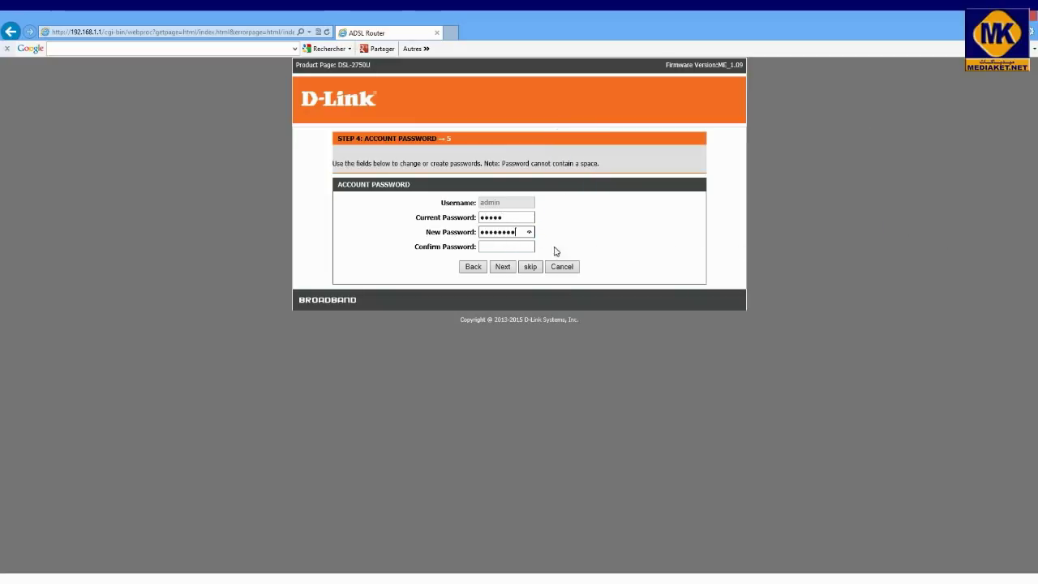
{"action": "left_click", "coordinate": [504, 246]}
{"action": "type", "text": "•••••"}
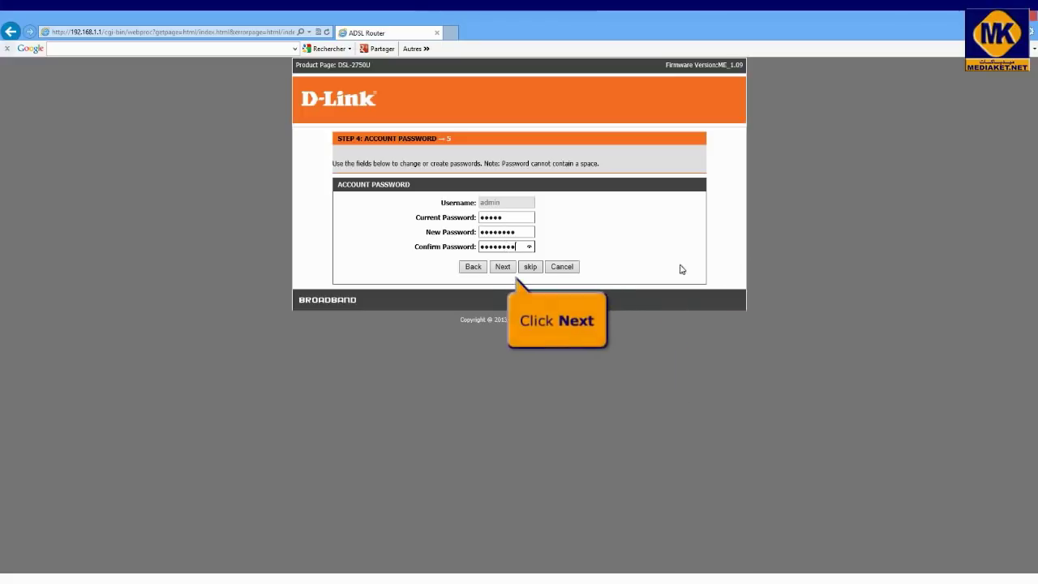
{"action": "left_click", "coordinate": [504, 268]}
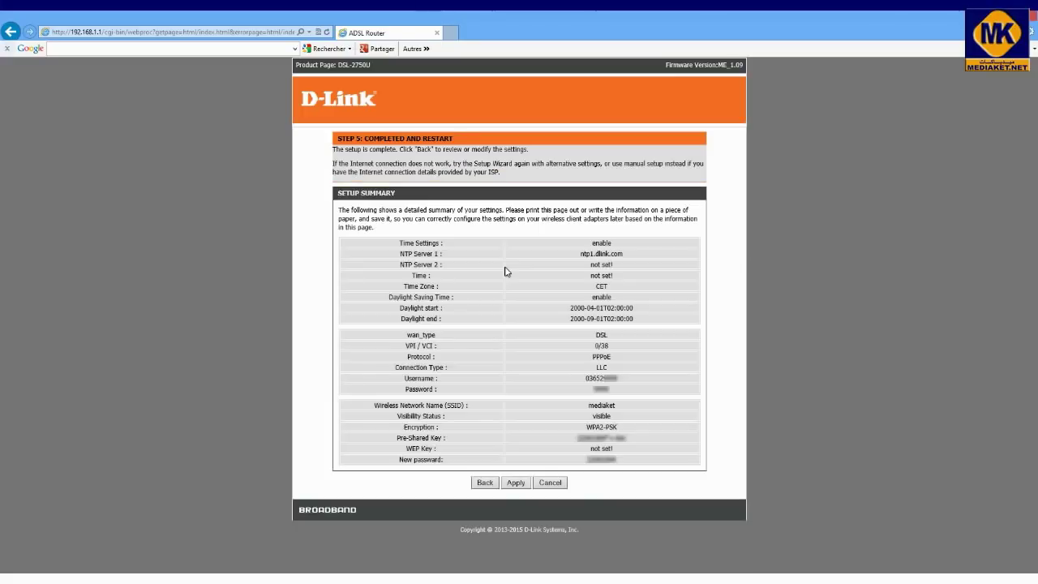
- Apply the wizard settings from the Step 5 Setup Summary page
{"action": "left_click", "coordinate": [514, 484]}
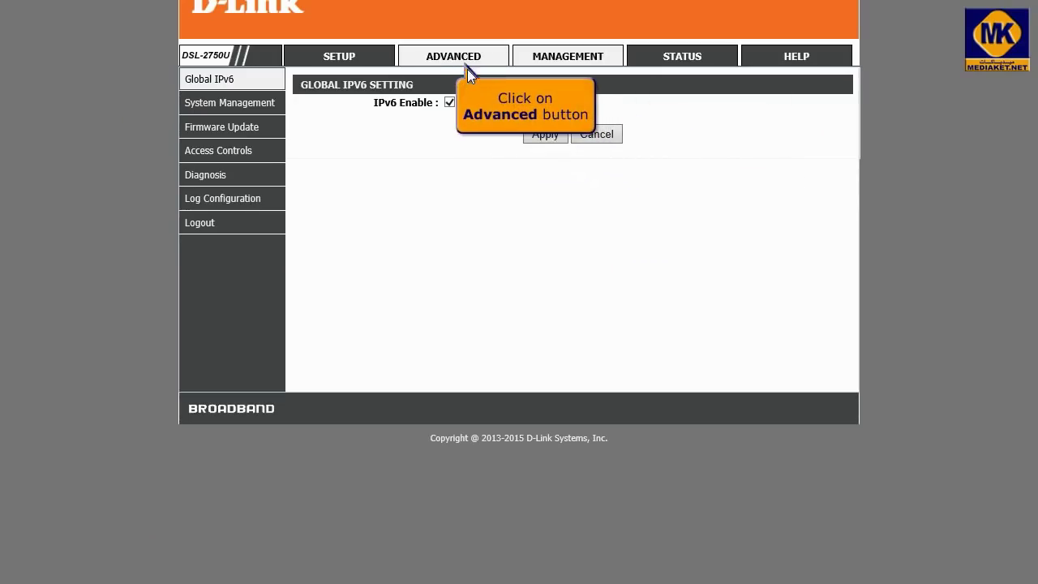
- Add a new Advanced > Port Forwarding entry and mark it as Custom Server instead of a listed service
{"action": "left_click", "coordinate": [466, 63]}
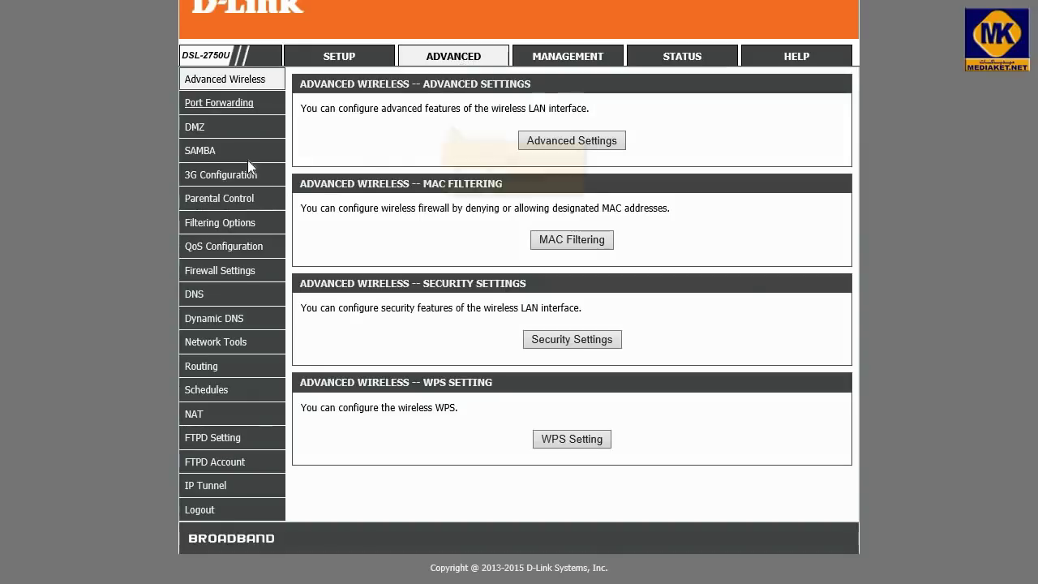
{"action": "left_click", "coordinate": [234, 107]}
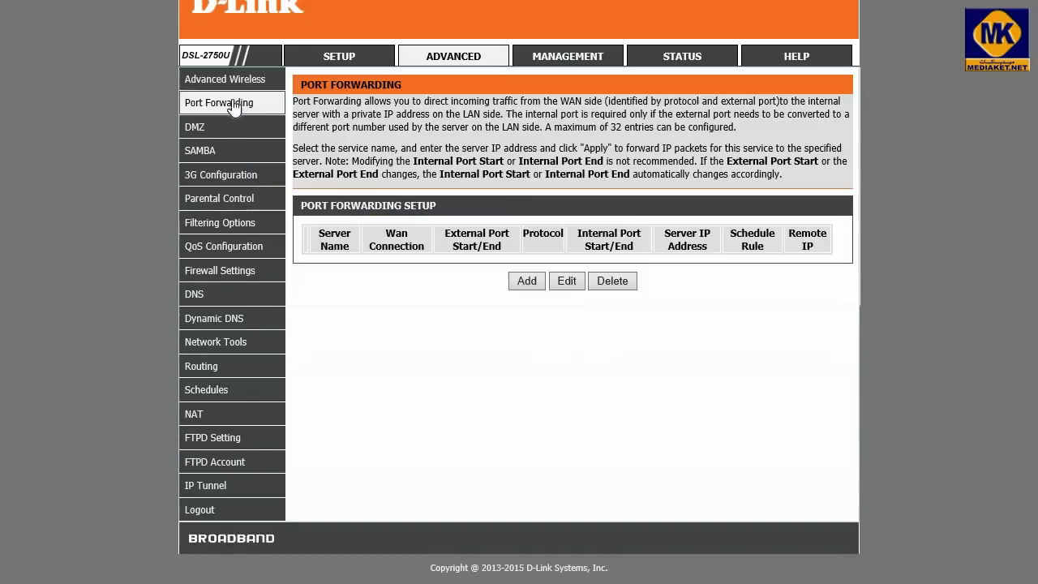
{"action": "left_click", "coordinate": [527, 281]}
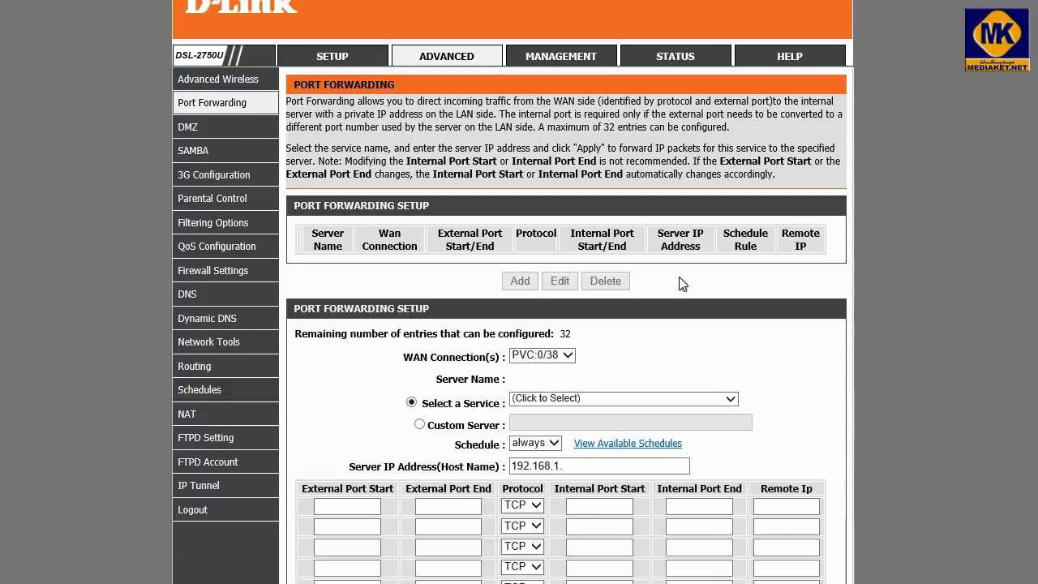
{"action": "scroll", "coordinate": [799, 278], "scroll_direction": "down", "scroll_amount": 3}
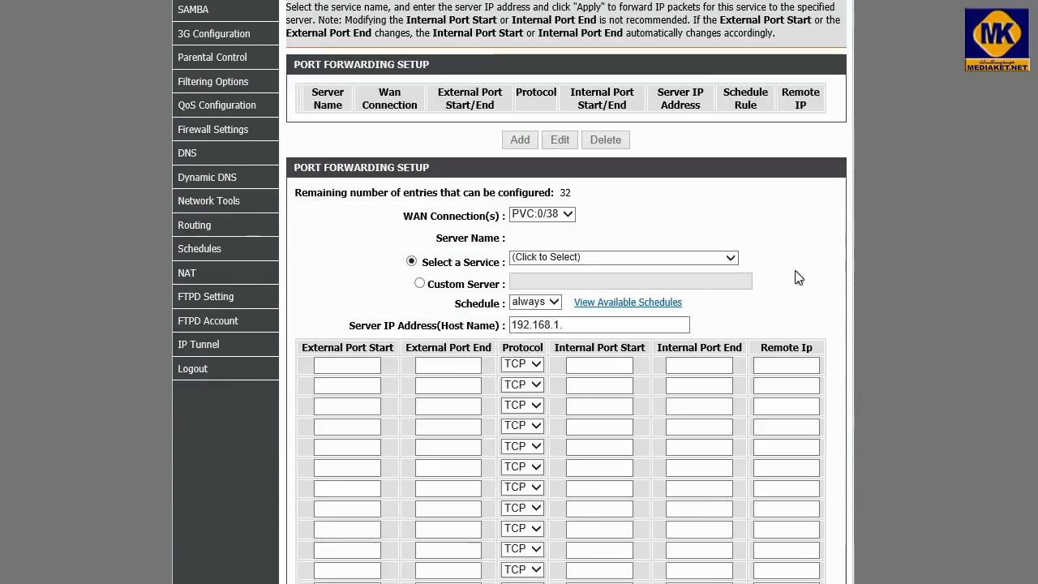
{"action": "left_click", "coordinate": [732, 258]}
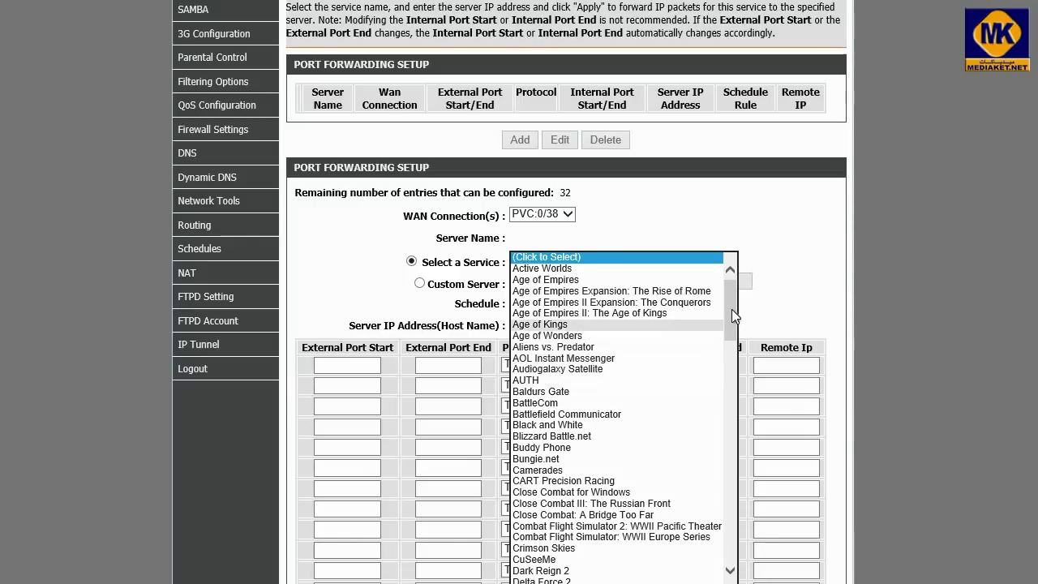
{"action": "scroll", "coordinate": [732, 304], "scroll_direction": "down", "scroll_amount": 5}
{"action": "scroll", "coordinate": [732, 300], "scroll_direction": "up", "scroll_amount": 5}
{"action": "key", "text": "Escape"}
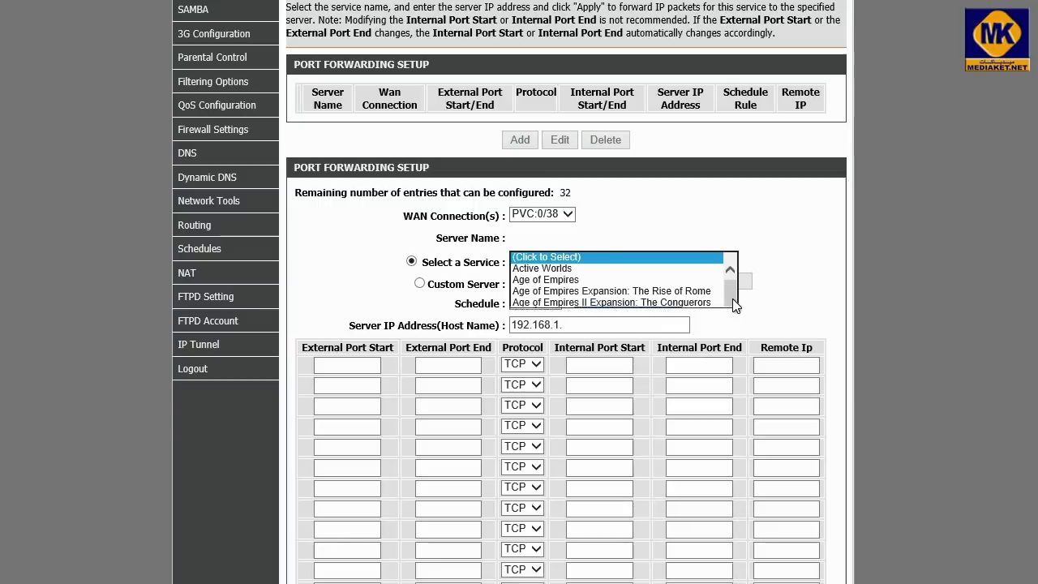
{"action": "left_click", "coordinate": [420, 284]}
{"action": "left_click", "coordinate": [540, 281]}
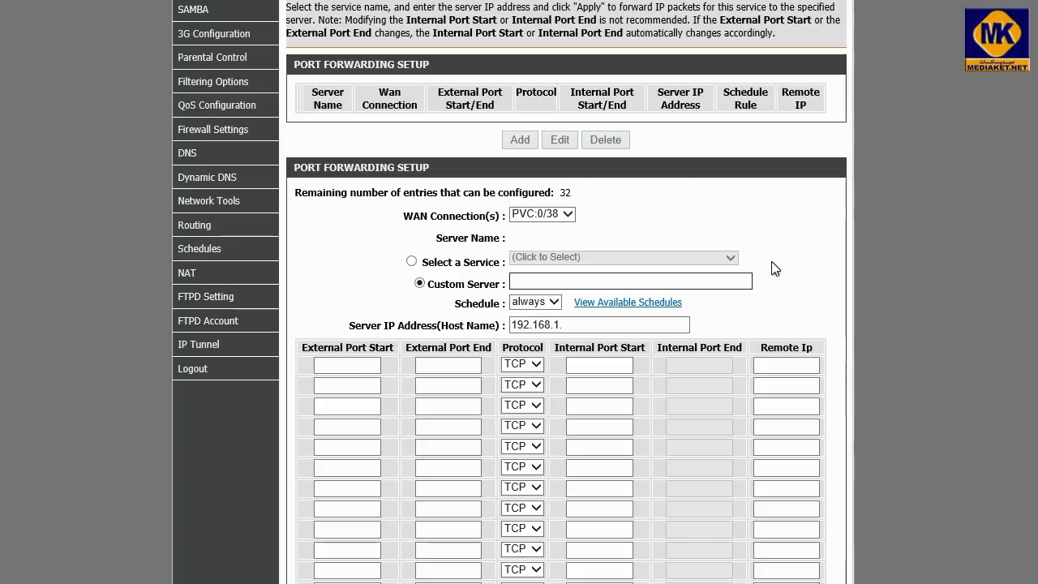
- Name the custom server 'Call of duty 4' and point it to 192.168.1.2
{"action": "type", "text": "Ca"}
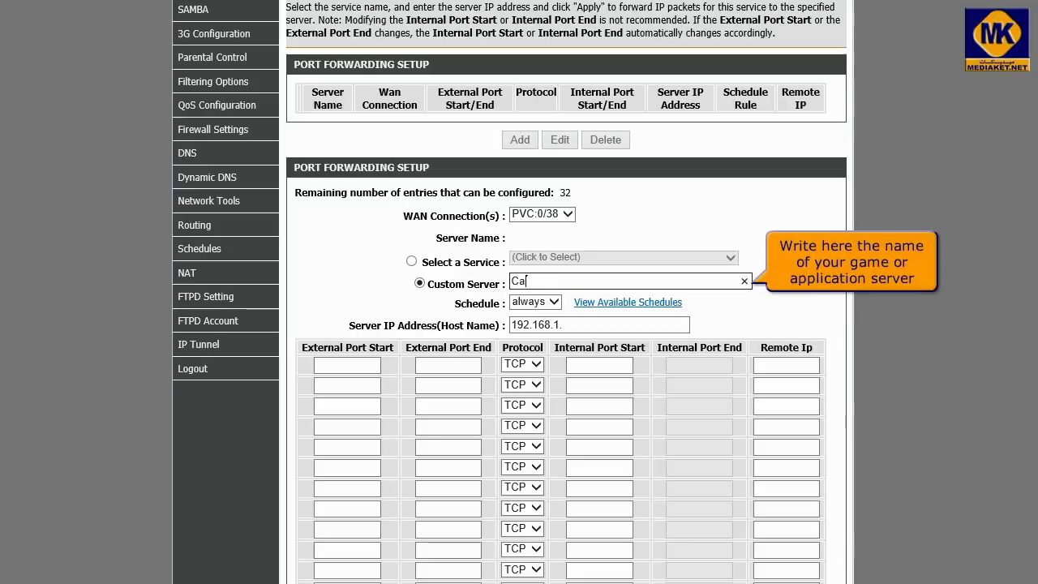
{"action": "type", "text": "ll of duty 4"}
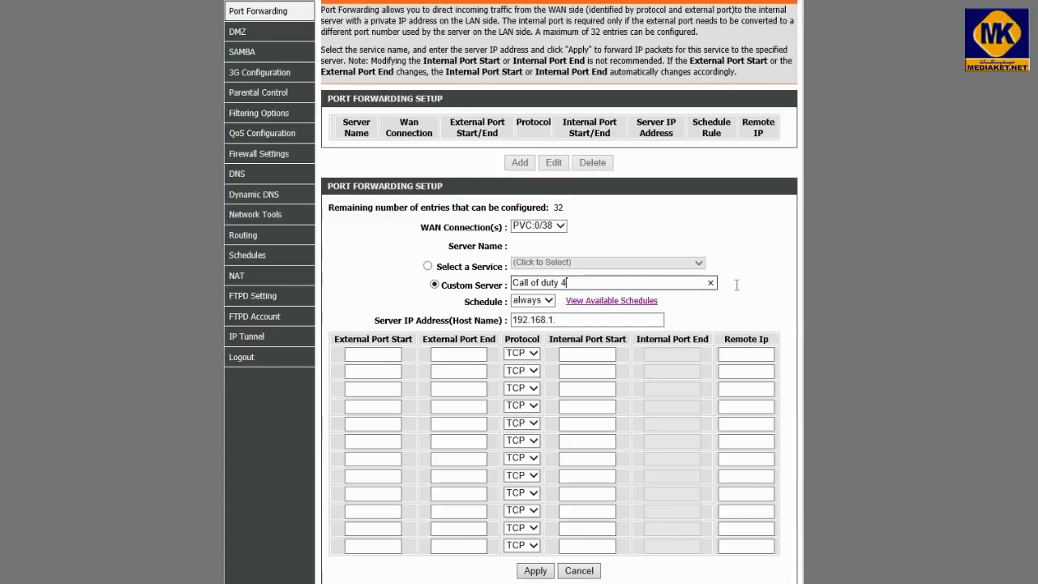
{"action": "key", "text": "Tab"}
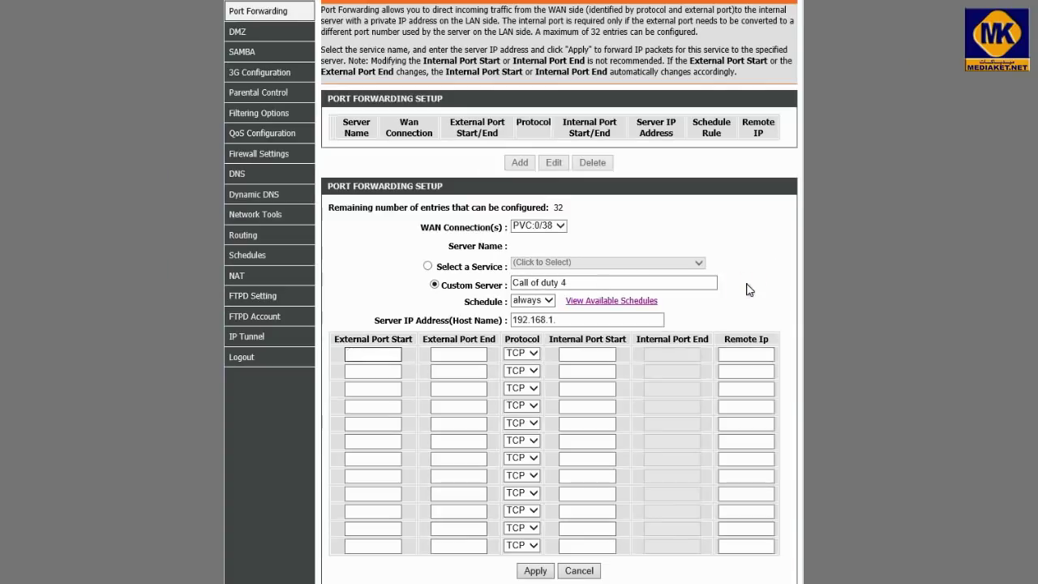
{"action": "left_click", "coordinate": [609, 323]}
{"action": "type", "text": "192.168.1."}
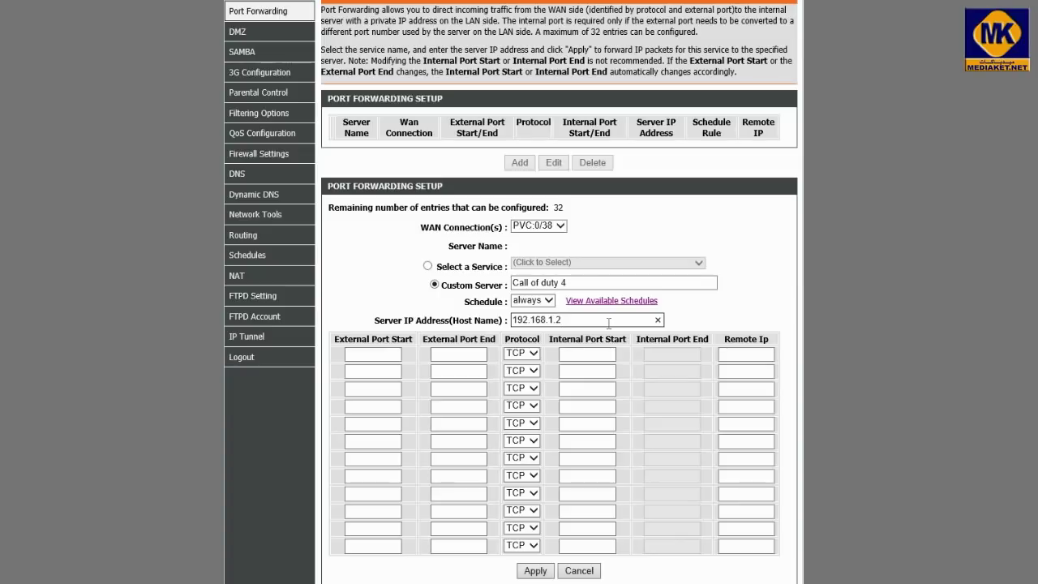
{"action": "key", "text": "Tab"}
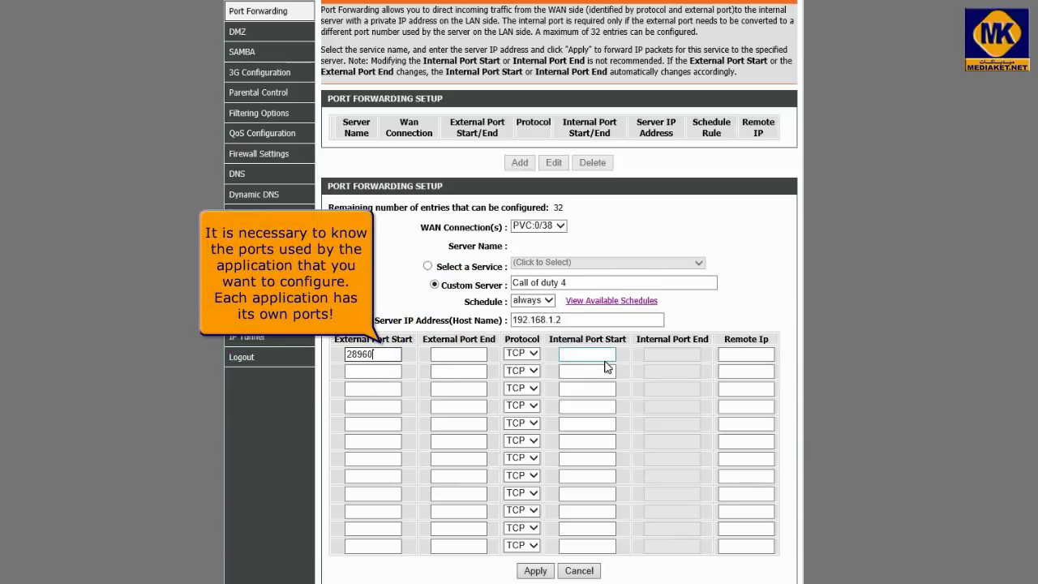
- Forward port 28960 on a TCP row and a UDP row, then save the rule
{"action": "left_click", "coordinate": [456, 357]}
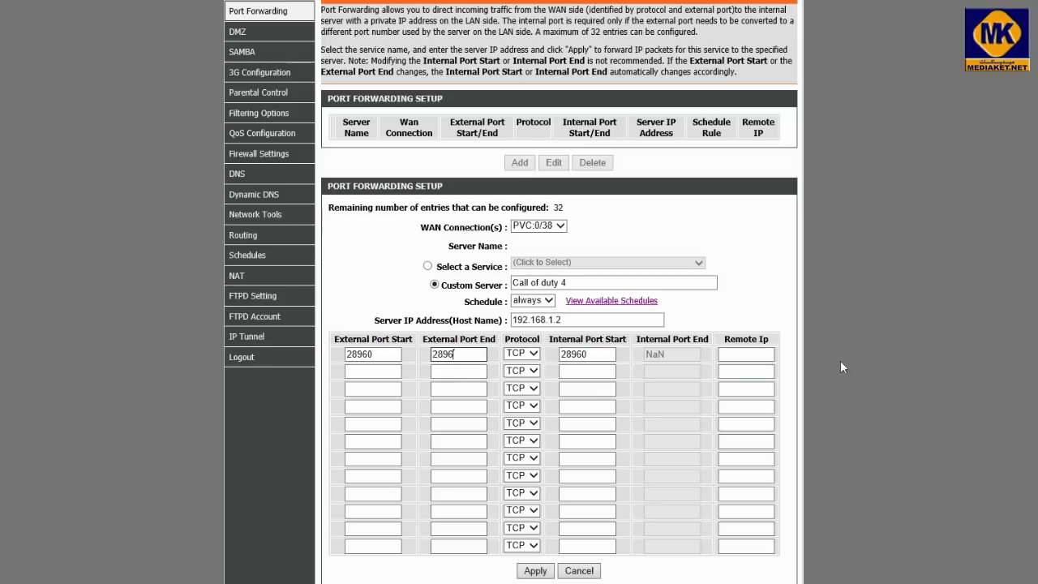
{"action": "type", "text": "28960"}
{"action": "left_click", "coordinate": [585, 367]}
{"action": "left_click", "coordinate": [534, 372]}
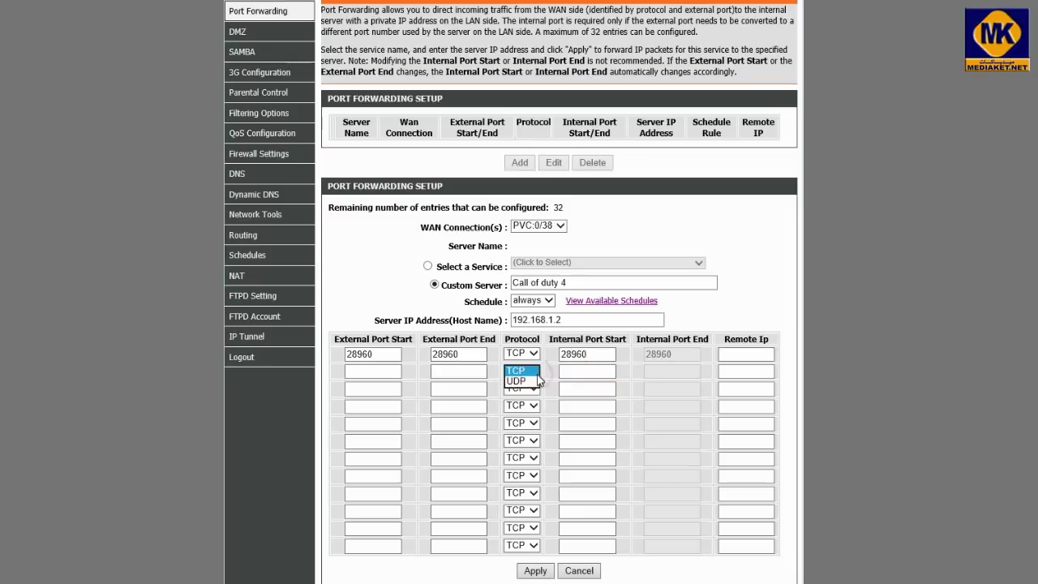
{"action": "left_click", "coordinate": [522, 381]}
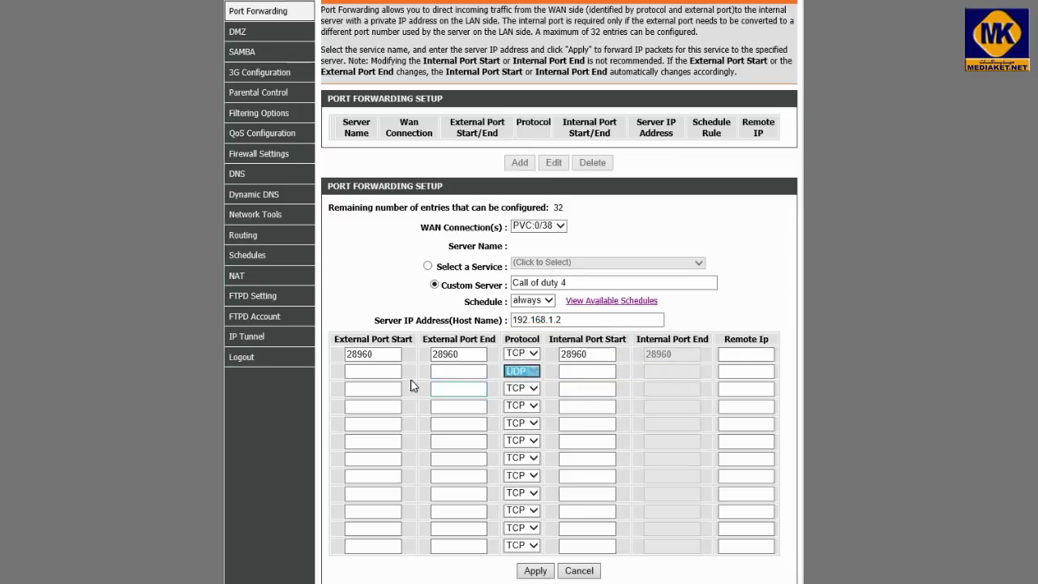
{"action": "left_click", "coordinate": [347, 371]}
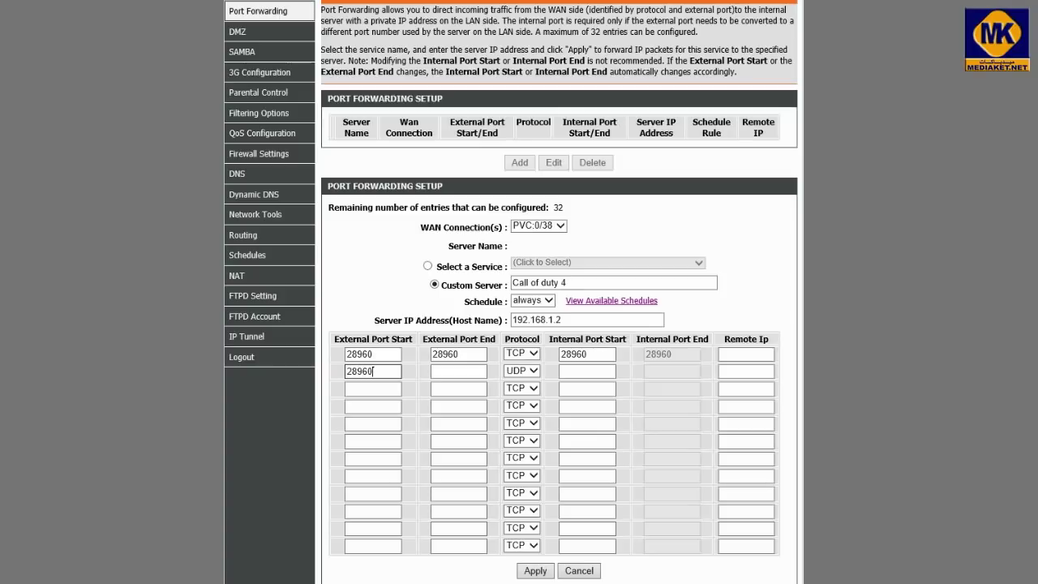
{"action": "left_click", "coordinate": [448, 371]}
{"action": "type", "text": "28960"}
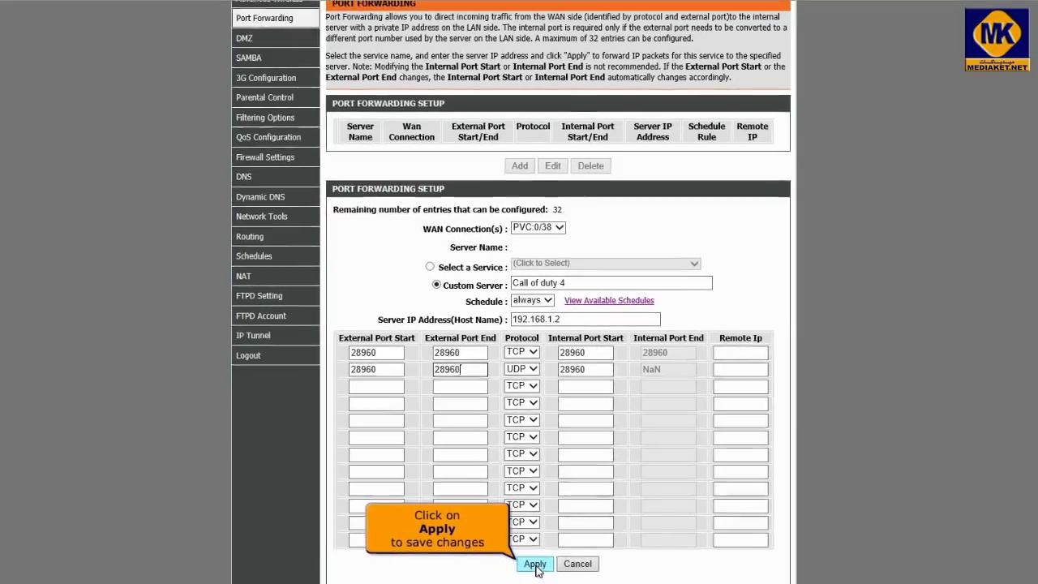
{"action": "left_click", "coordinate": [534, 561]}
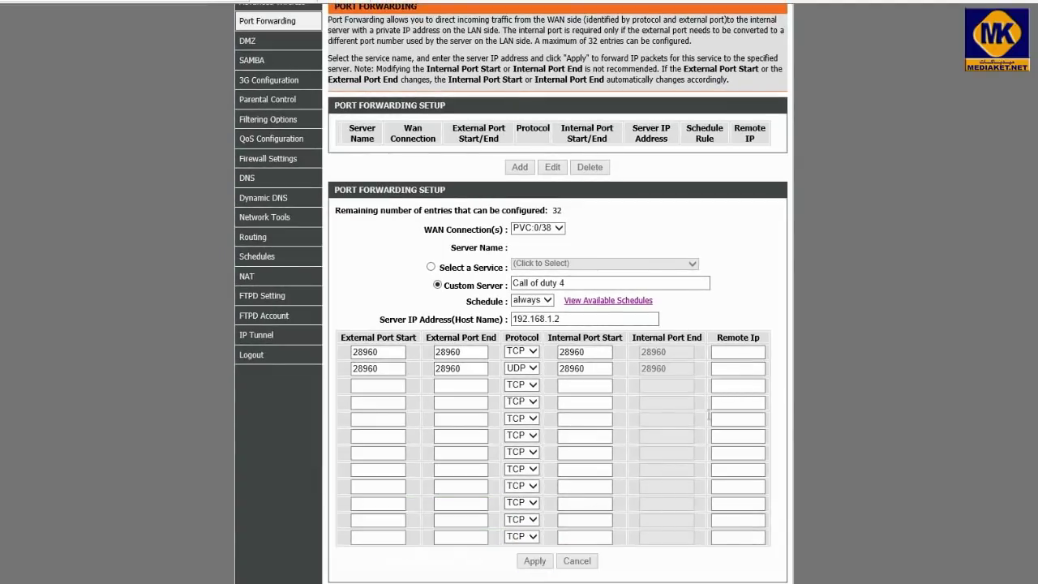